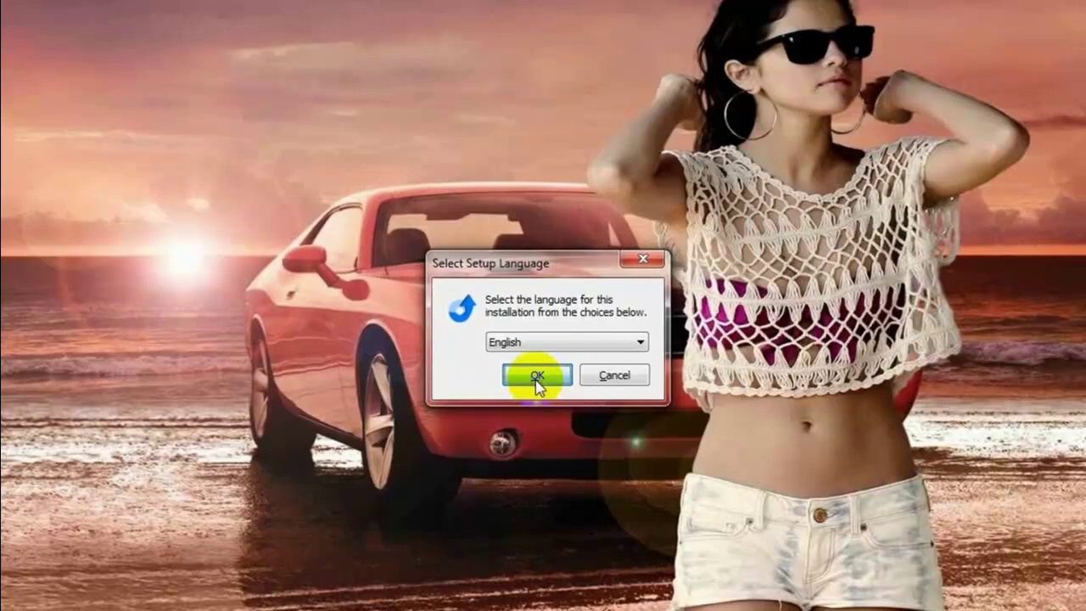
# Install AntiLogger with English as the setup language, completing and closing the installation wizard.
pyautogui.click(536, 377)
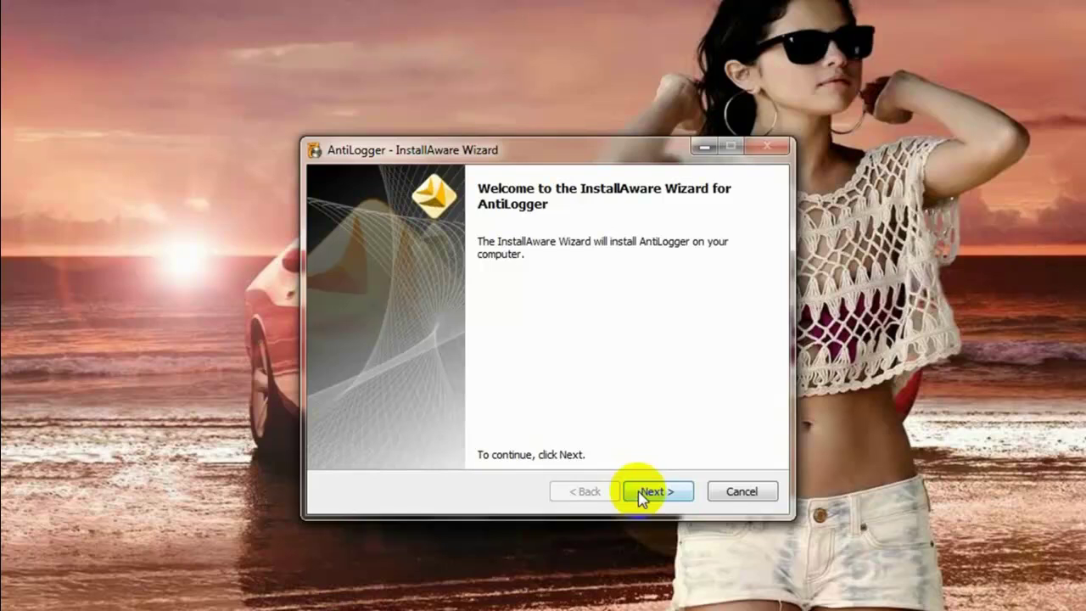
pyautogui.click(639, 490)
pyautogui.click(682, 501)
pyautogui.click(677, 496)
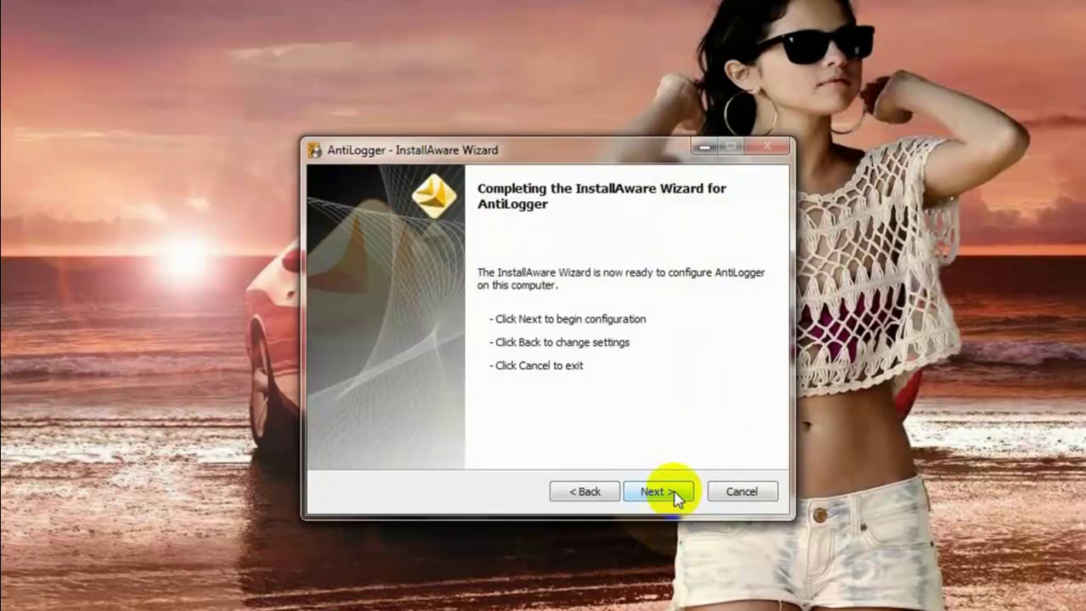
pyautogui.click(674, 492)
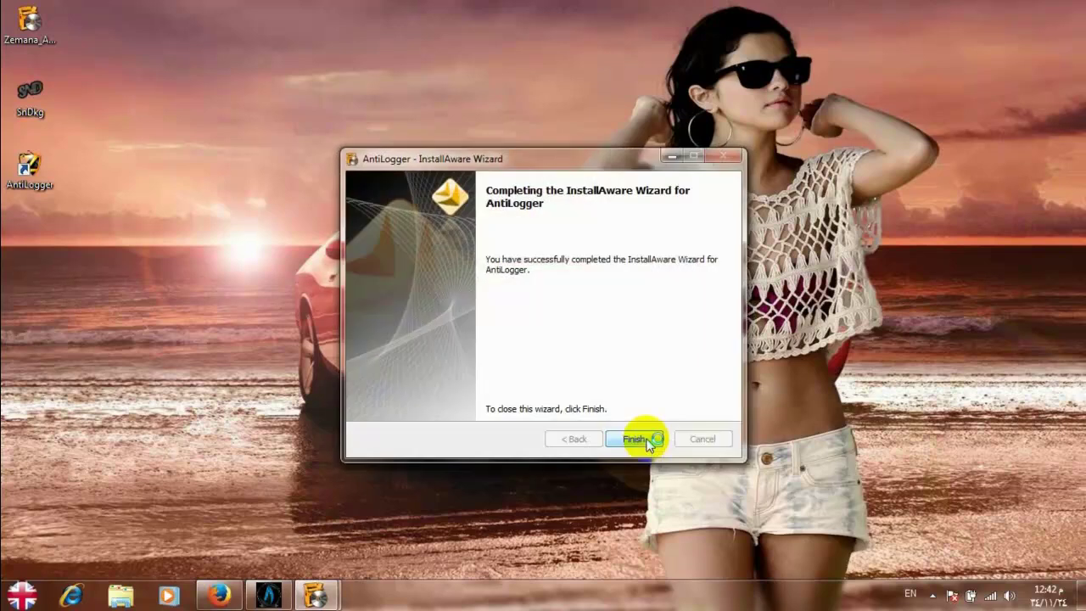
pyautogui.click(637, 439)
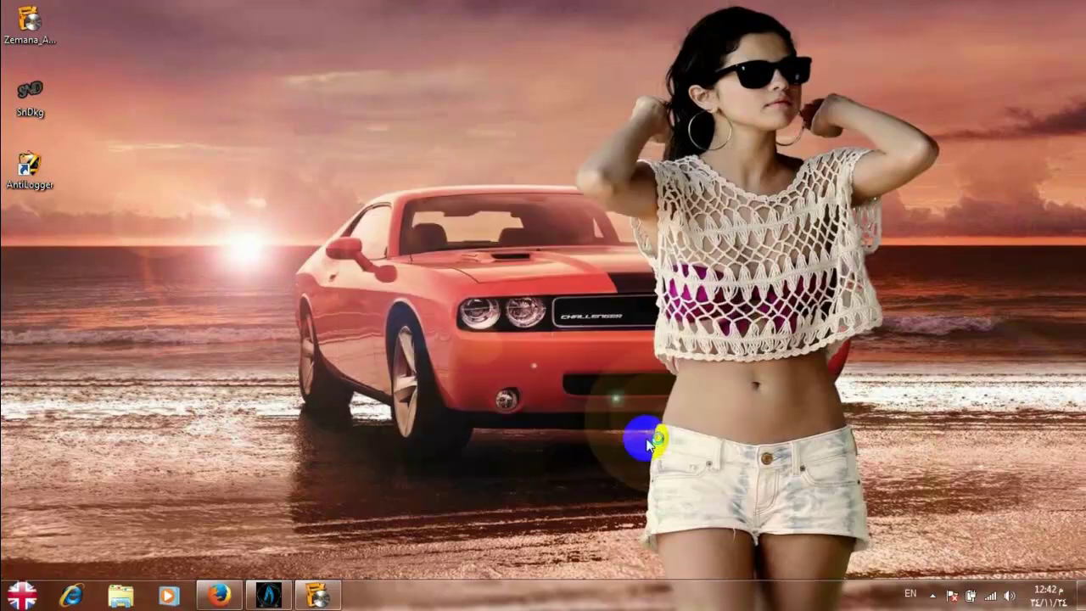
pyautogui.rightClick(478, 223)
pyautogui.click(478, 222)
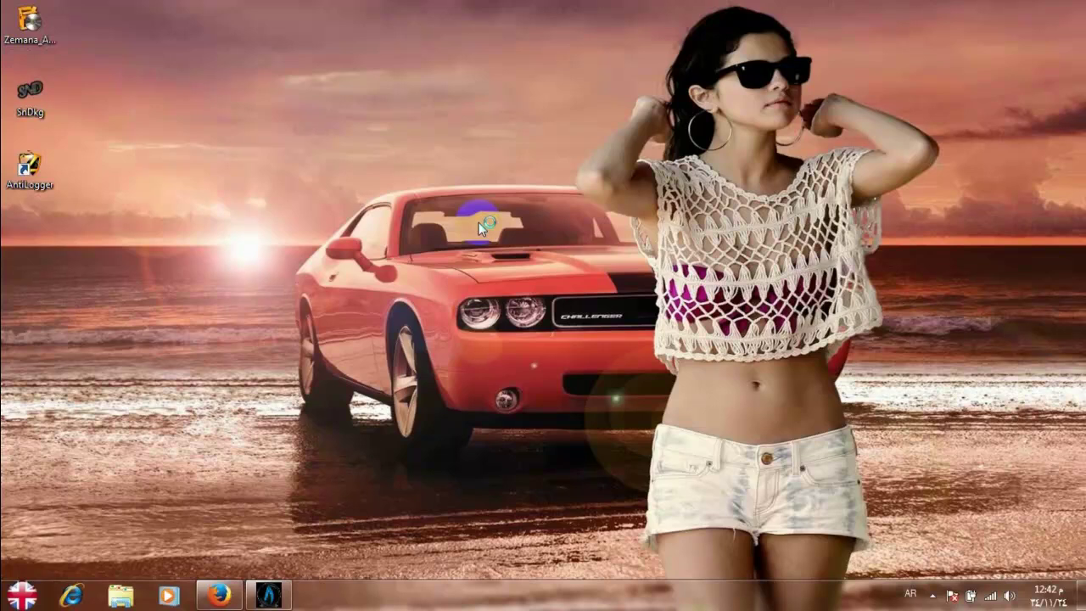
pyautogui.rightClick(477, 225)
pyautogui.click(495, 266)
pyautogui.rightClick(499, 212)
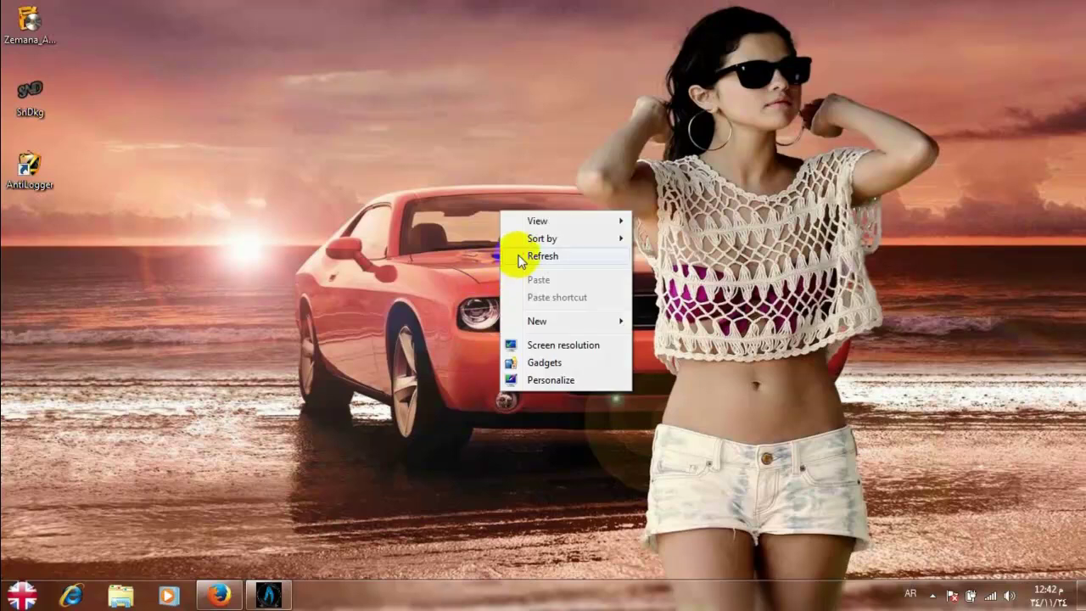
pyautogui.click(518, 257)
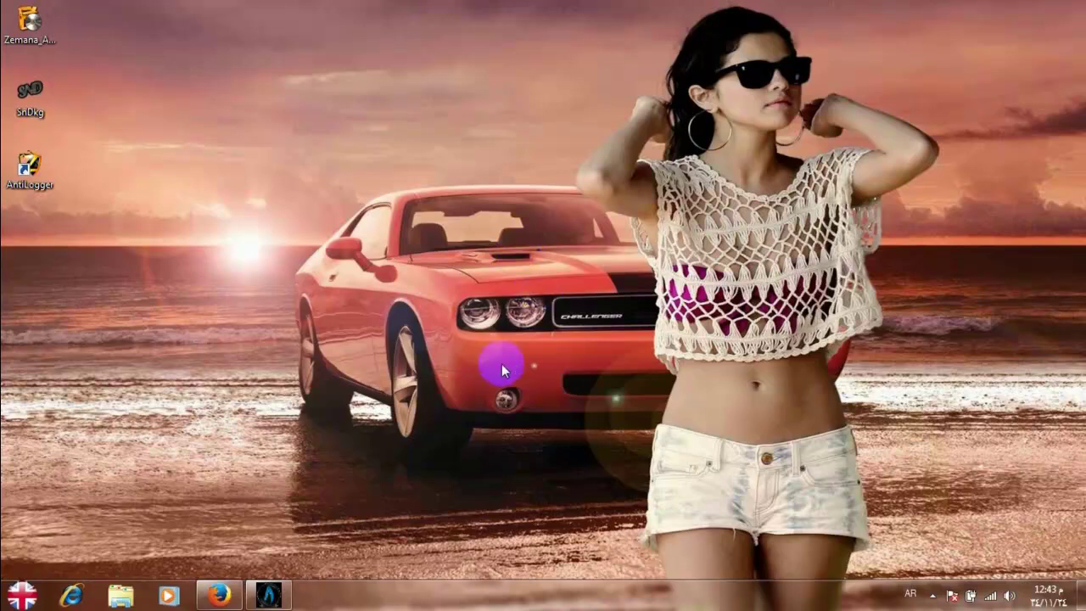
pyautogui.click(41, 182)
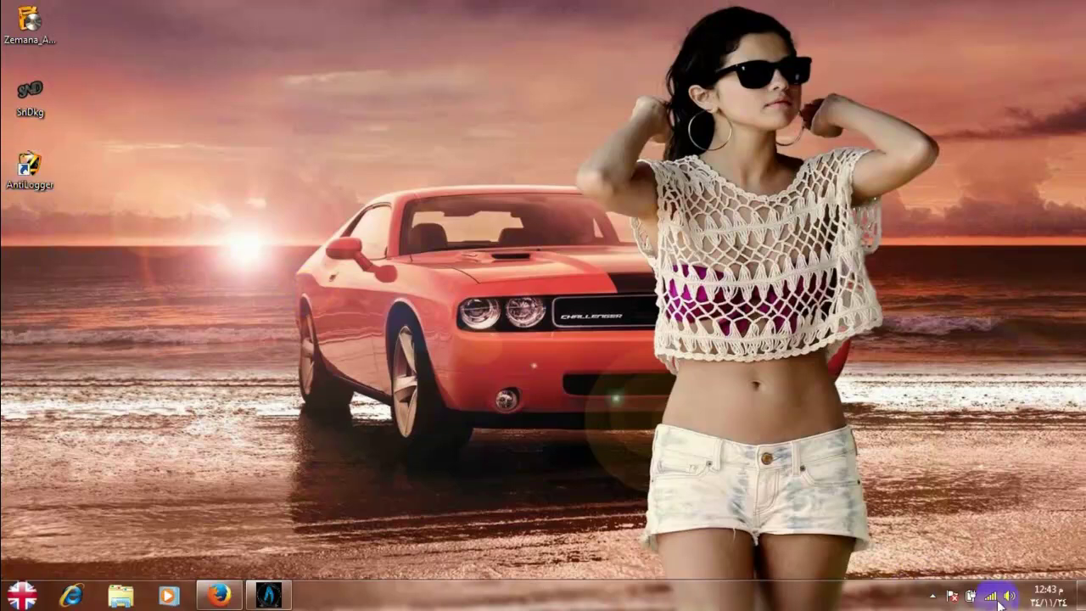
pyautogui.rightClick(614, 275)
pyautogui.click(638, 320)
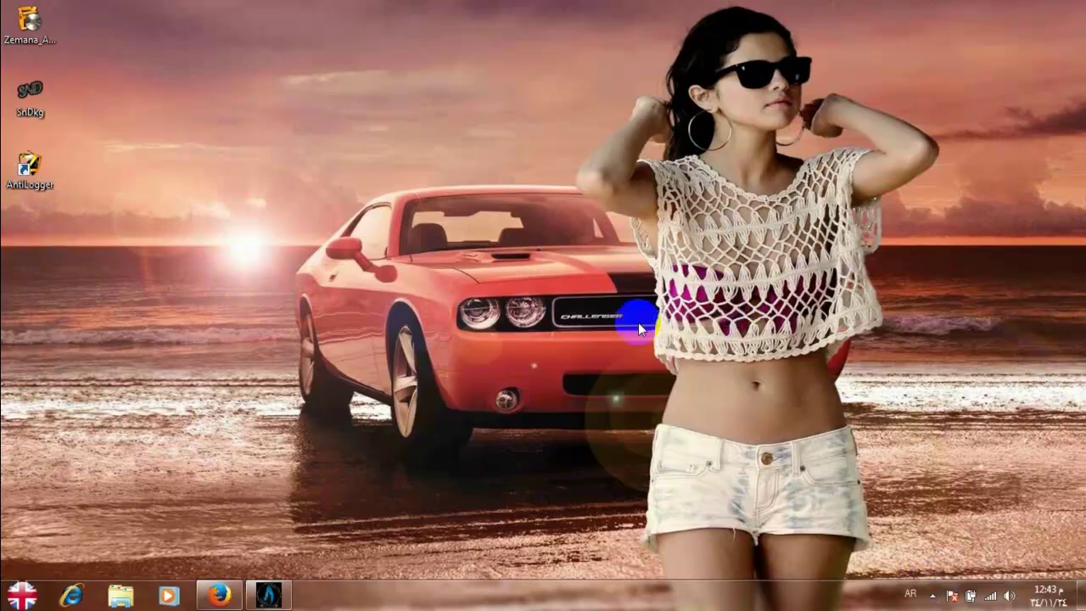
pyautogui.rightClick(643, 326)
pyautogui.click(669, 364)
pyautogui.click(800, 480)
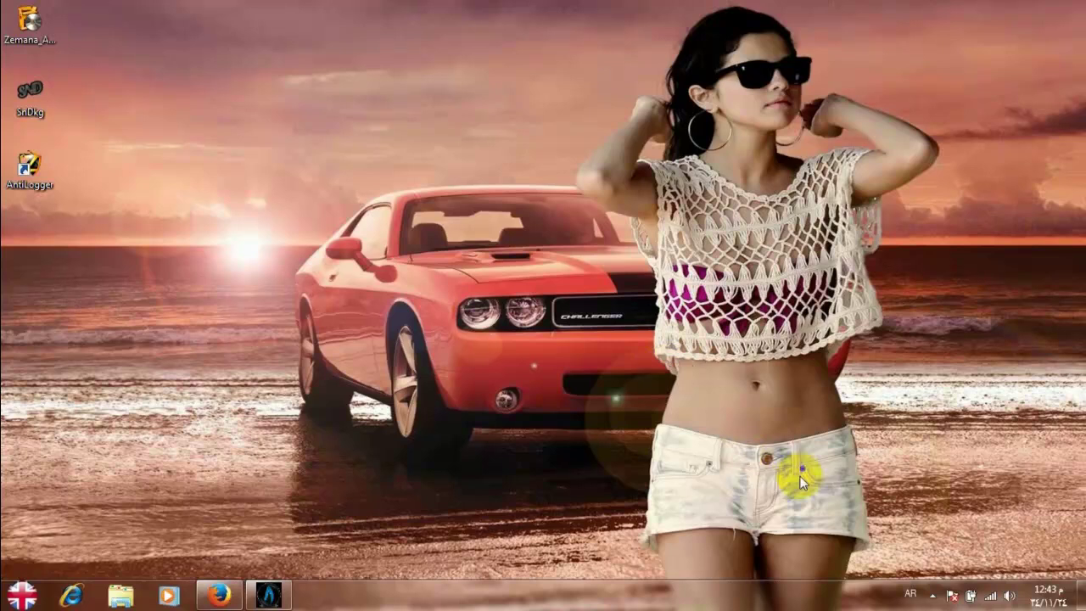
pyautogui.click(933, 594)
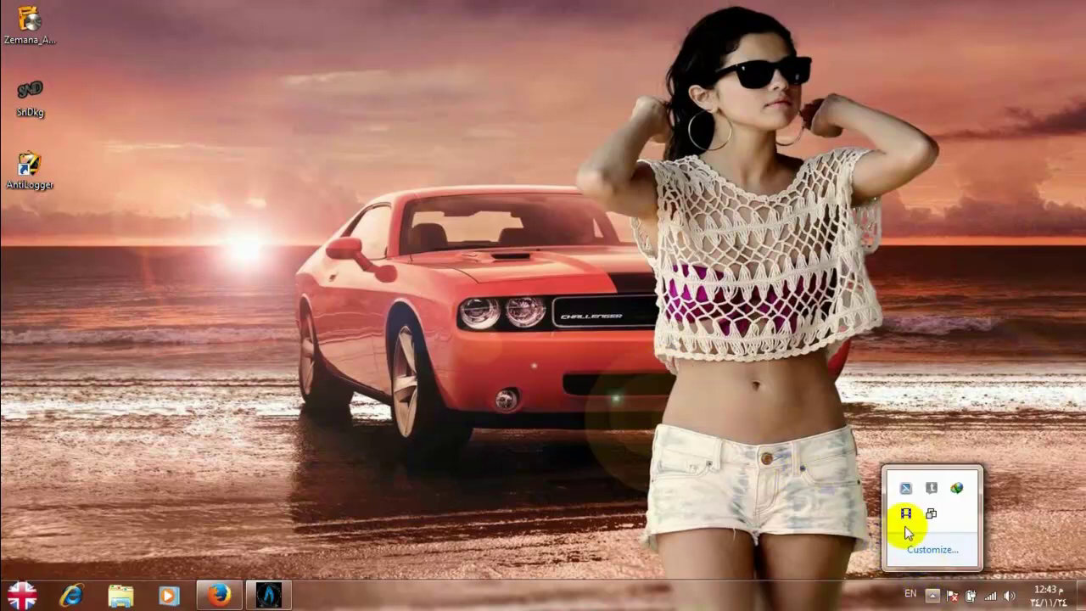
pyautogui.click(903, 521)
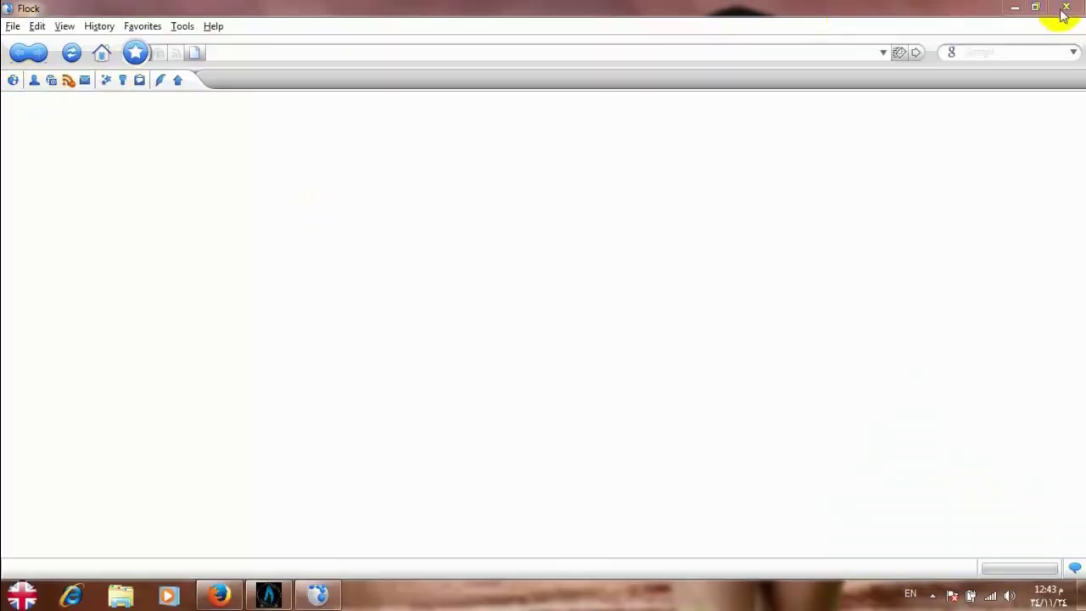
pyautogui.click(1066, 10)
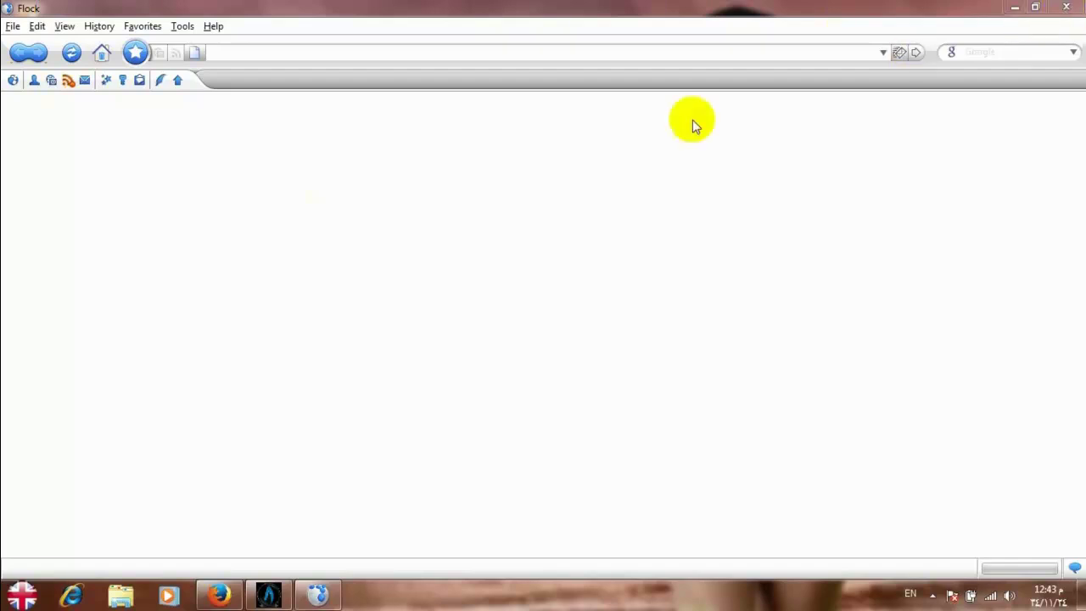
pyautogui.rightClick(504, 328)
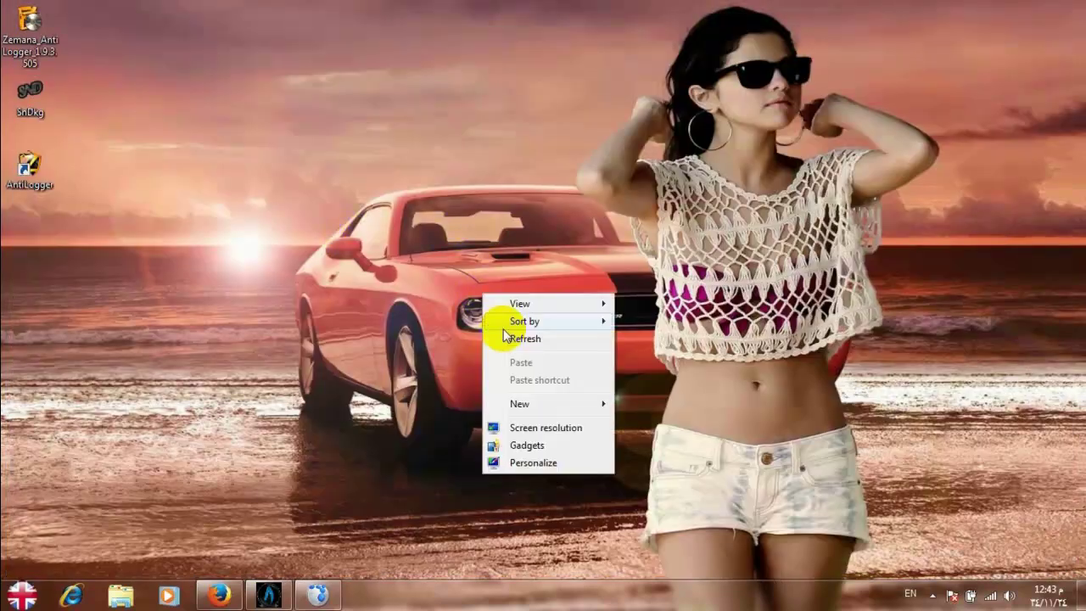
pyautogui.click(509, 336)
pyautogui.hotkey('alt', 'shift')
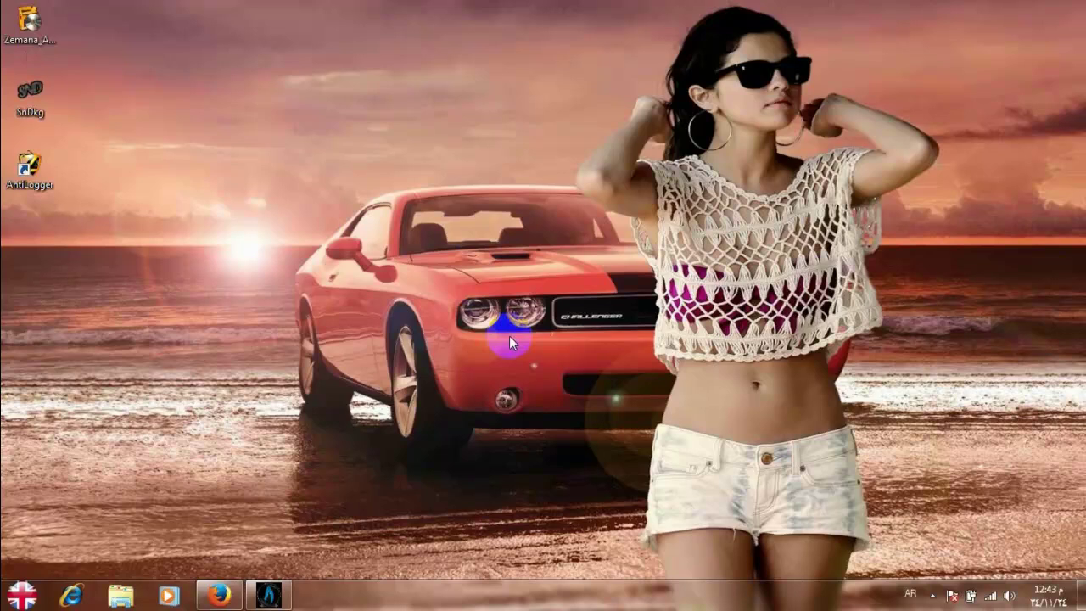
pyautogui.click(932, 595)
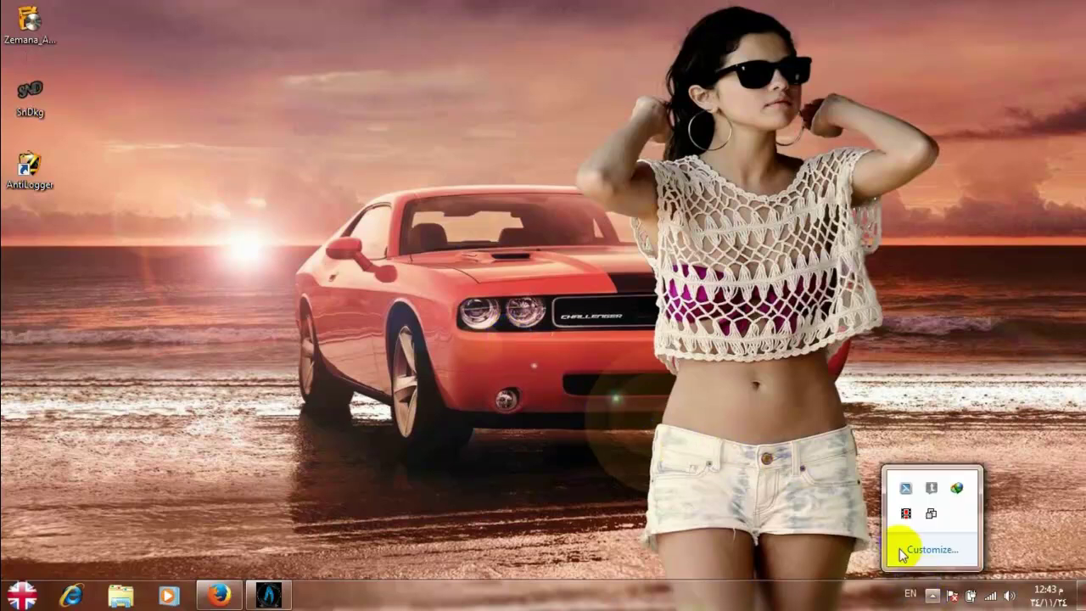
pyautogui.click(908, 513)
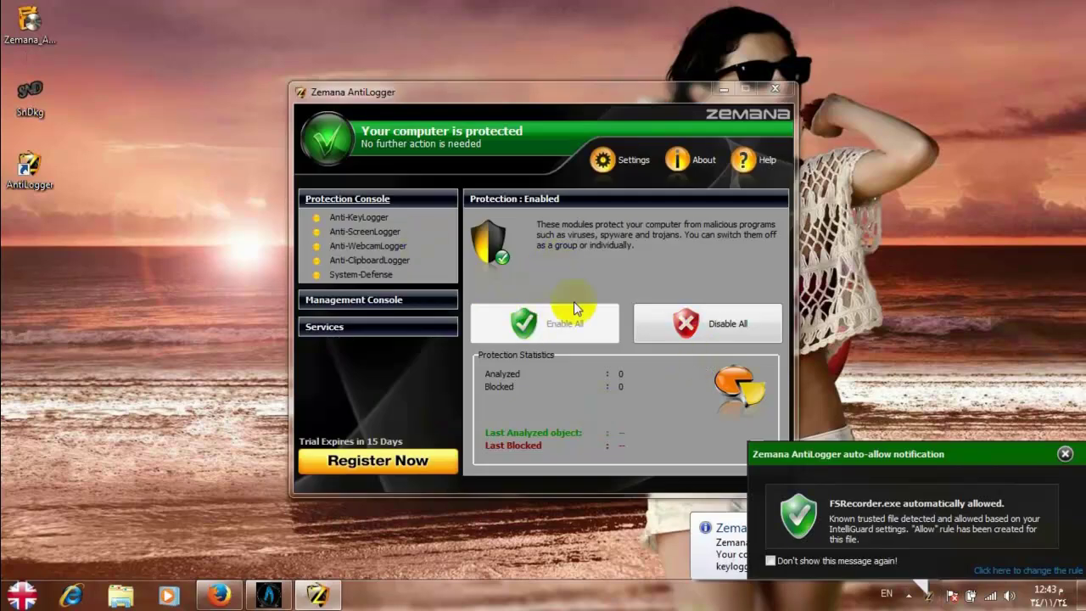
# Dismiss the auto-allow and protection notifications, and shift the Zemana AntiLogger window slightly upward.
pyautogui.click(1065, 453)
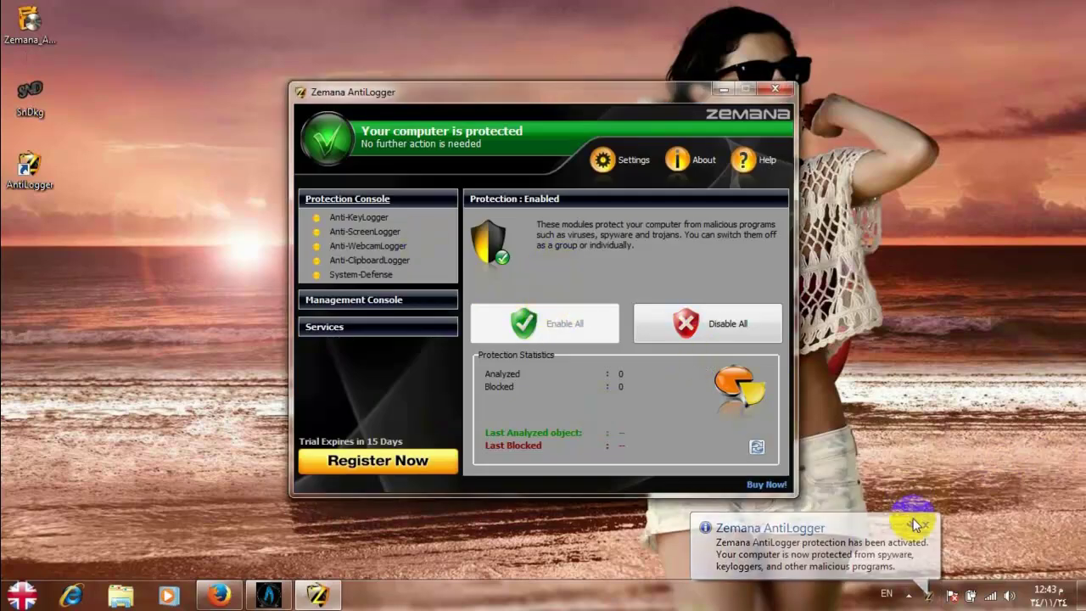
pyautogui.click(925, 525)
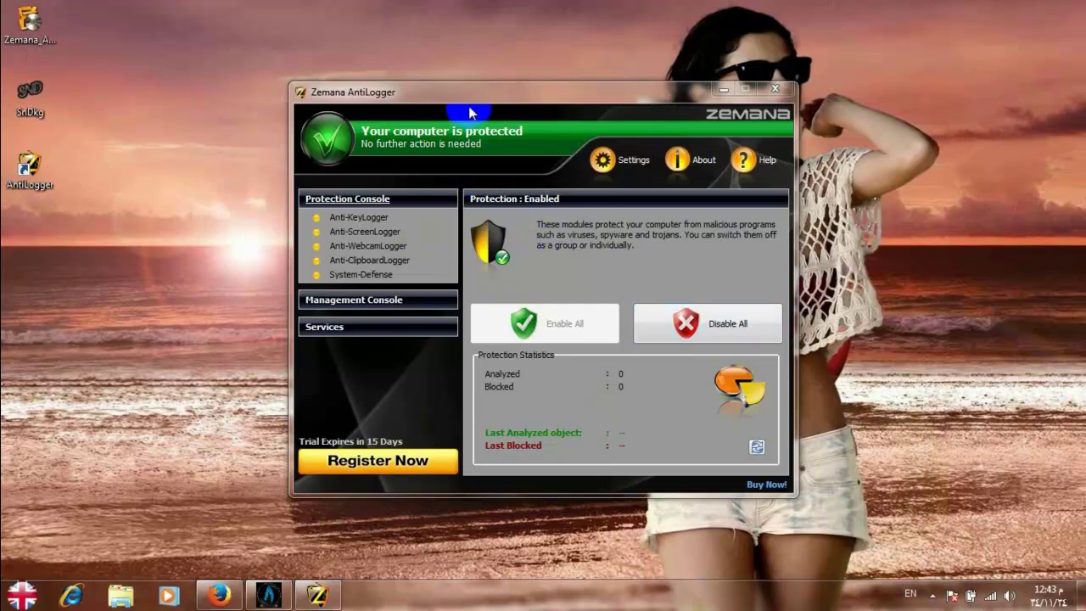
pyautogui.moveTo(469, 113); pyautogui.dragTo(468, 98)
# View the Anti-KeyLogger, Anti-ScreenLogger, Anti-WebcamLogger and Anti-ClipboardLogger protection modules one after another.
pyautogui.click(344, 202)
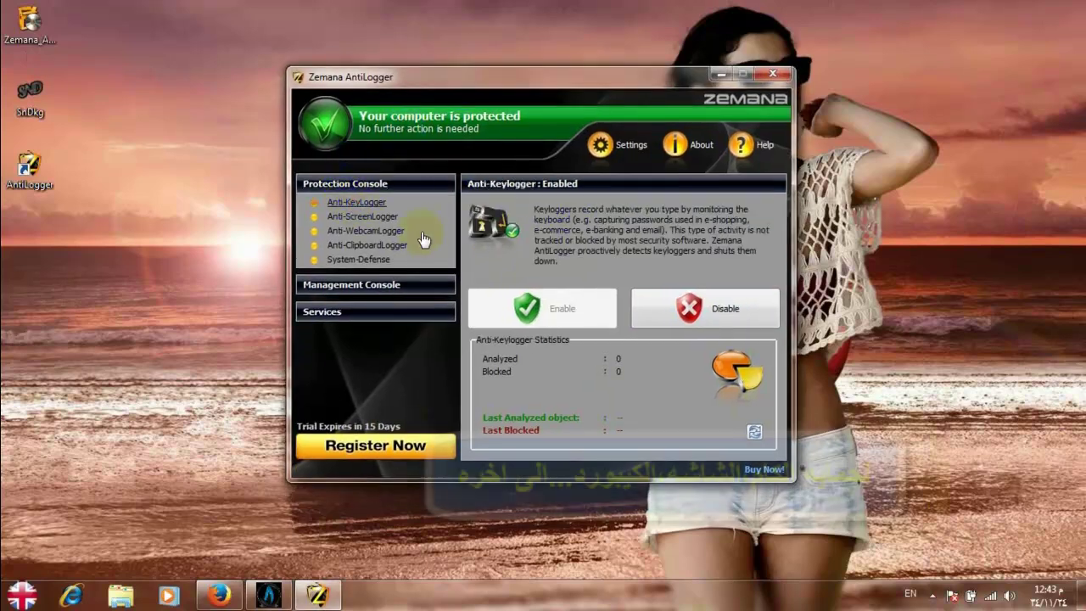
pyautogui.click(362, 216)
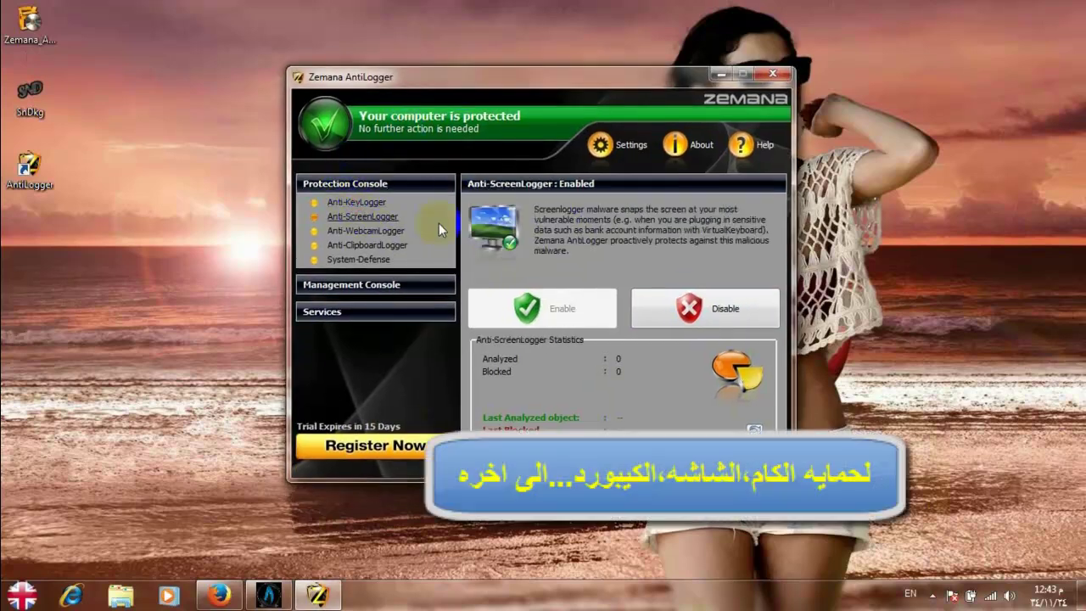
pyautogui.click(371, 233)
pyautogui.click(350, 246)
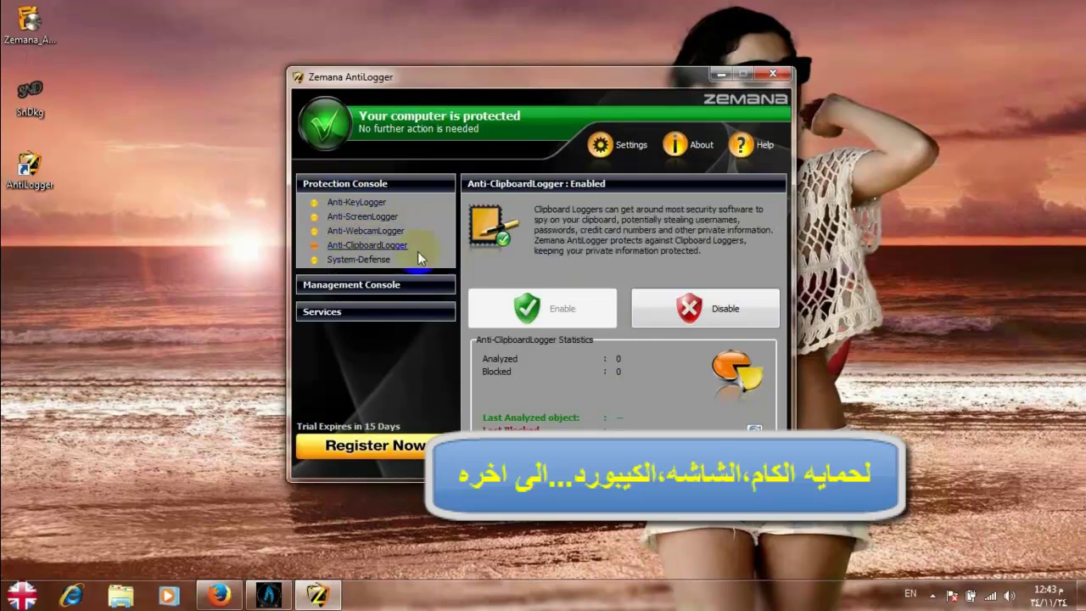
# View the rules list in the Management Console.
pyautogui.click(339, 286)
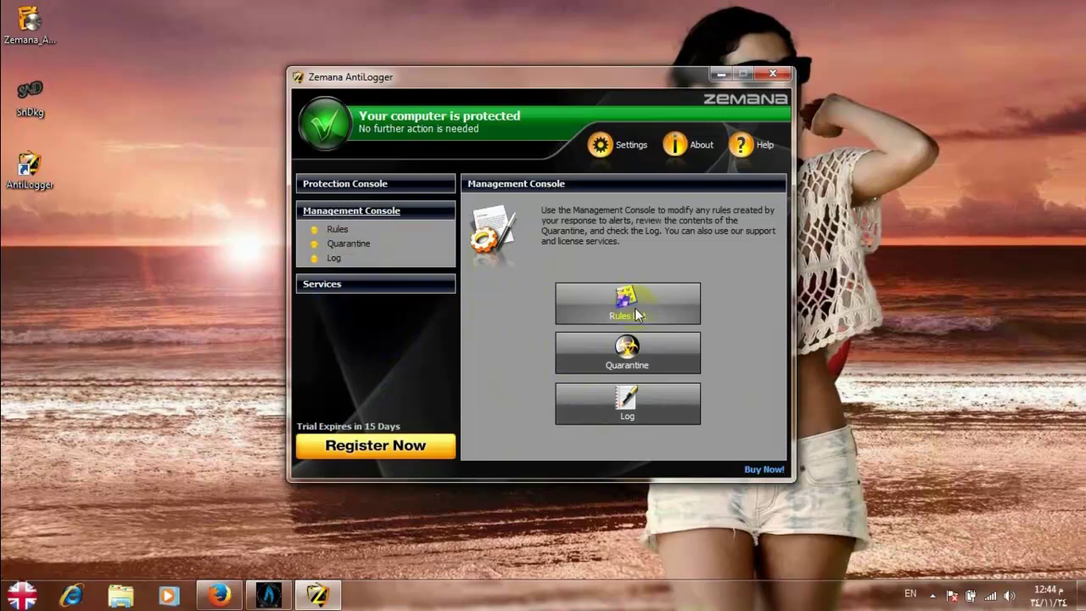
pyautogui.click(634, 309)
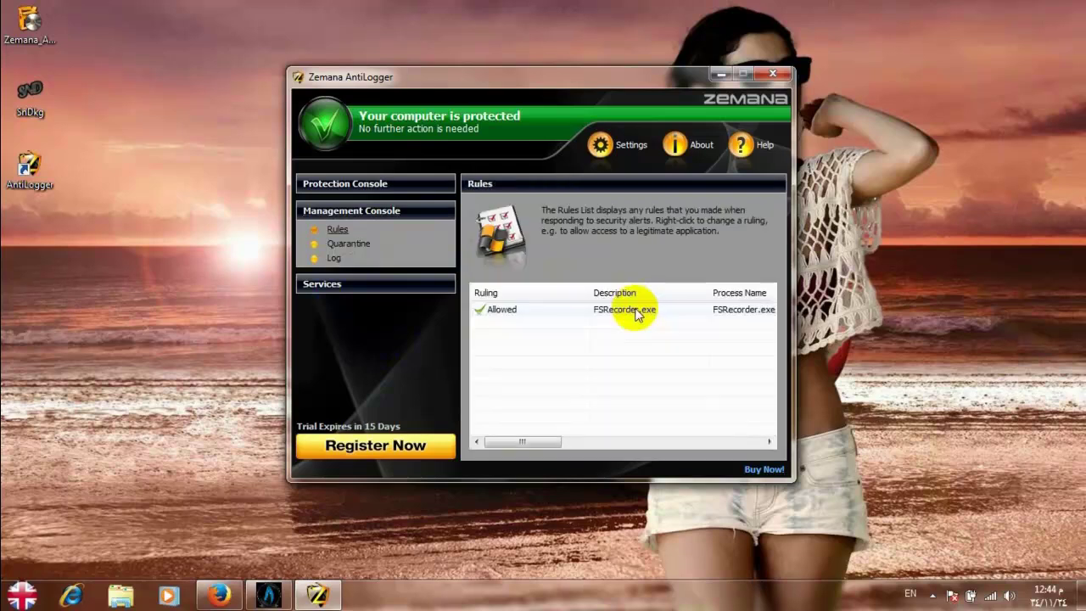
# Start a check for product updates under Services and close the internet connection dialog.
pyautogui.click(344, 286)
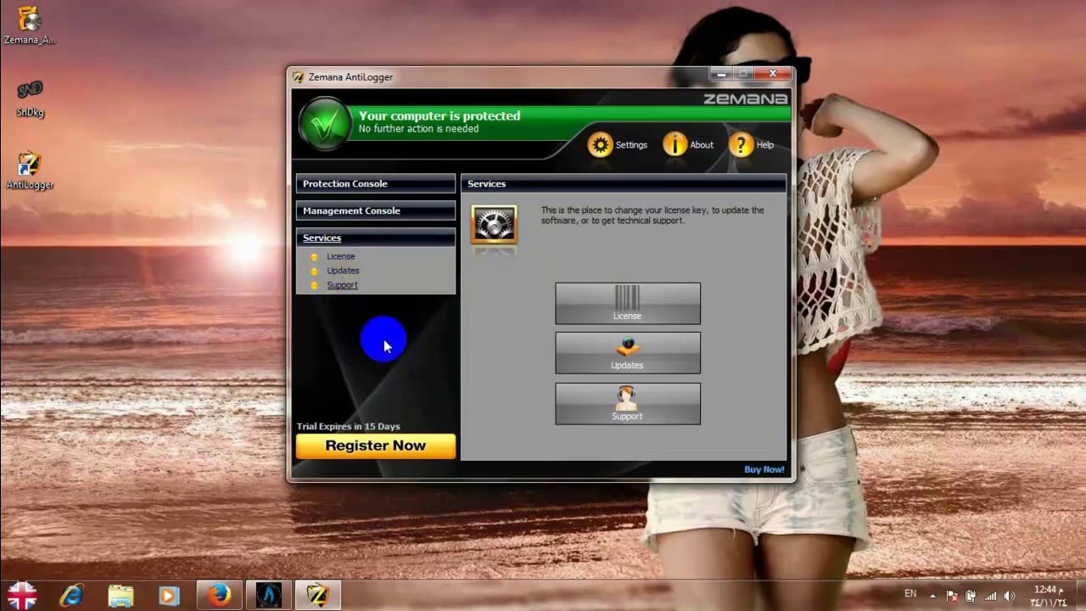
pyautogui.click(623, 365)
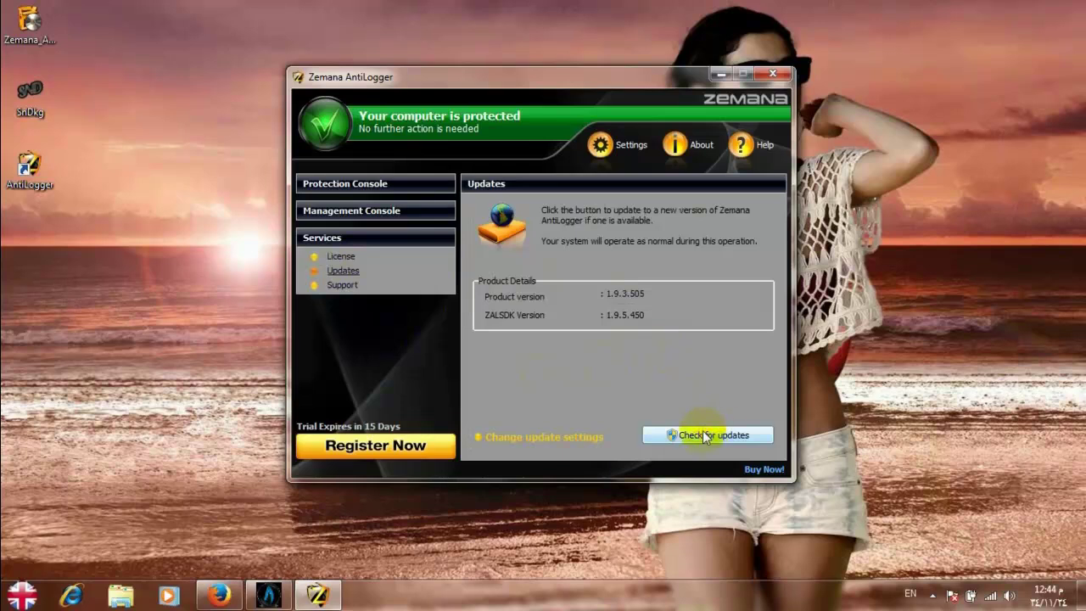
pyautogui.click(675, 432)
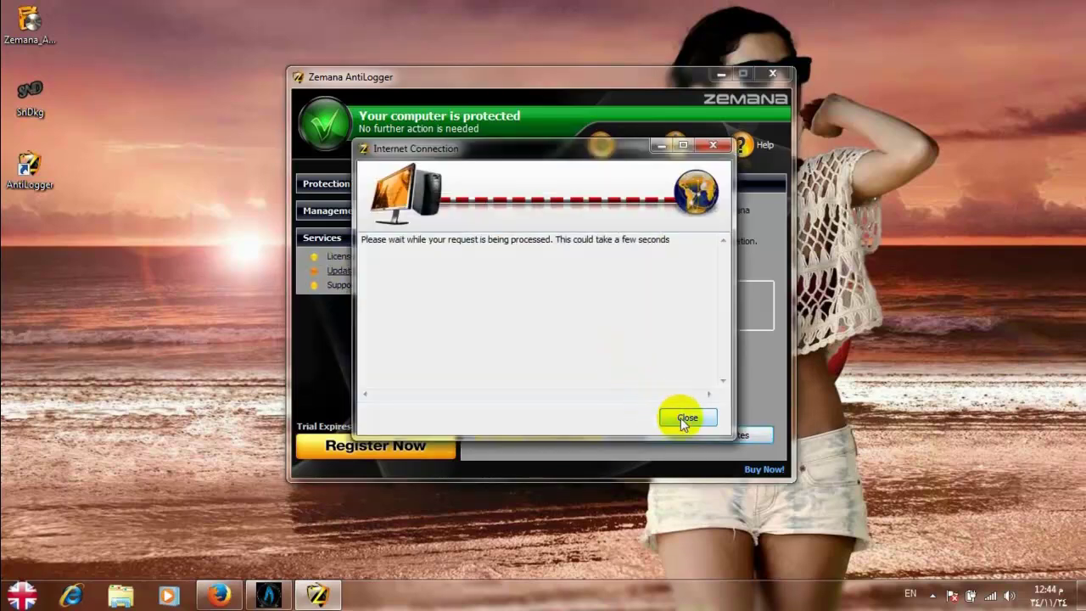
pyautogui.click(687, 418)
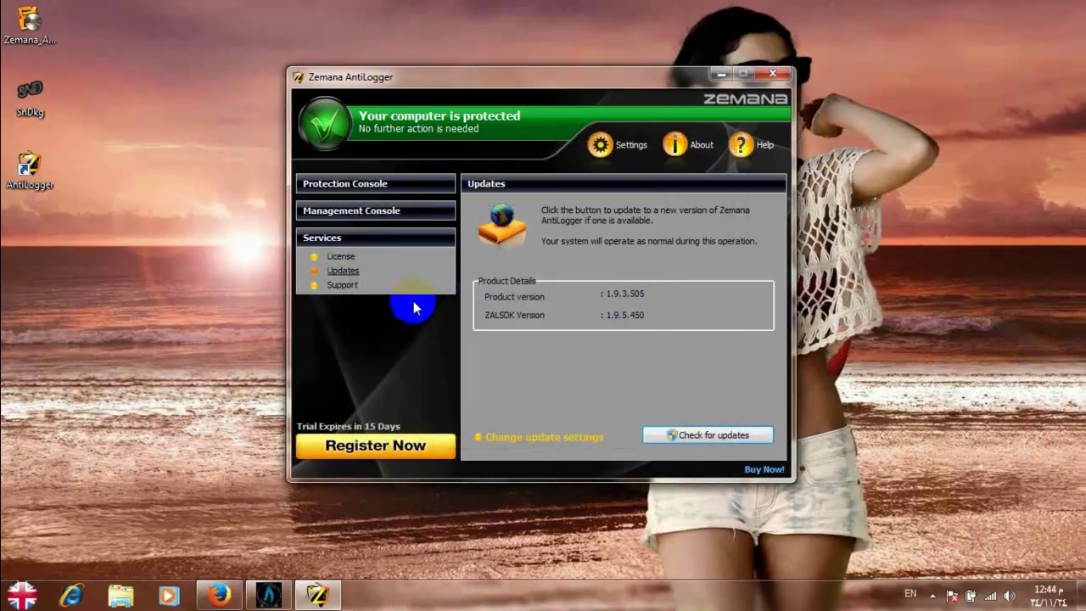
# View the Support options and the License details under Services.
pyautogui.click(351, 293)
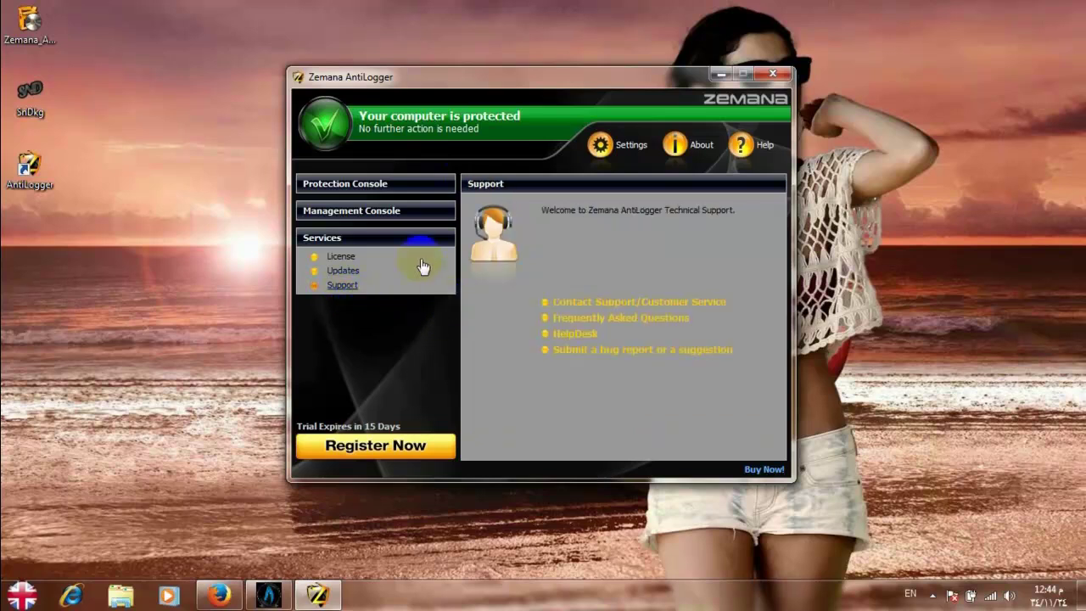
pyautogui.click(336, 258)
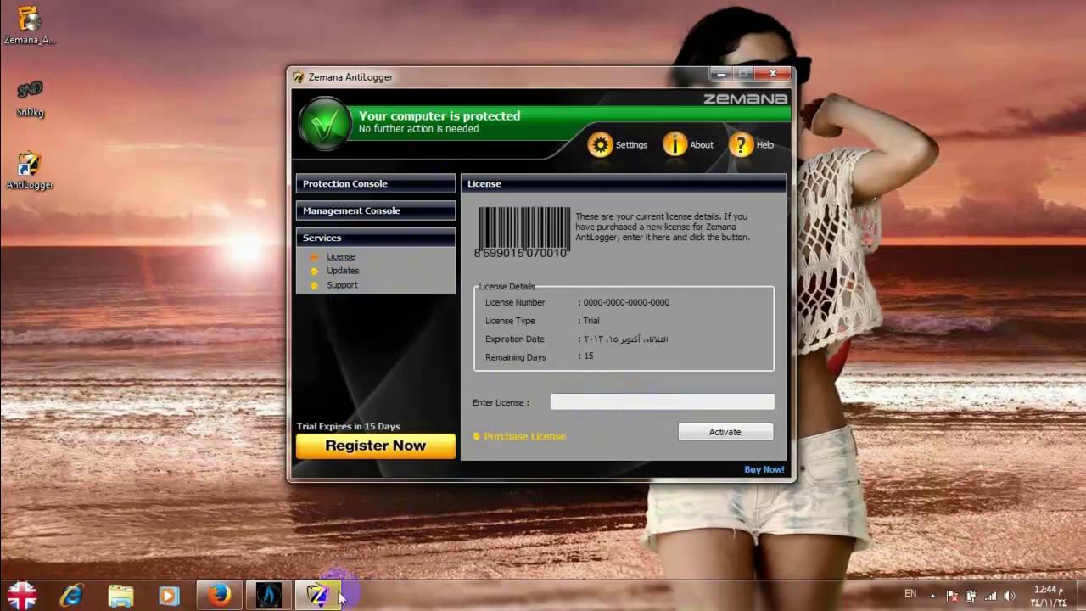
# Switch to NotePad By FBI-SCHOOL and add the Arabic lines "نجي ع تفعيل البرنامج" and "تابع" at the end of the note.
pyautogui.click(284, 599)
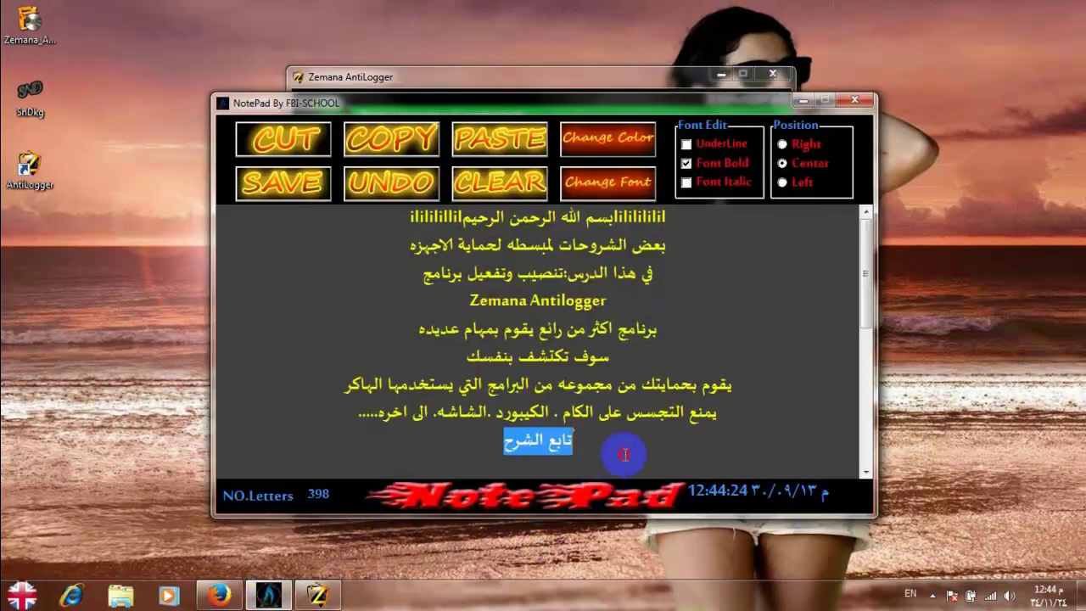
pyautogui.press('Return')
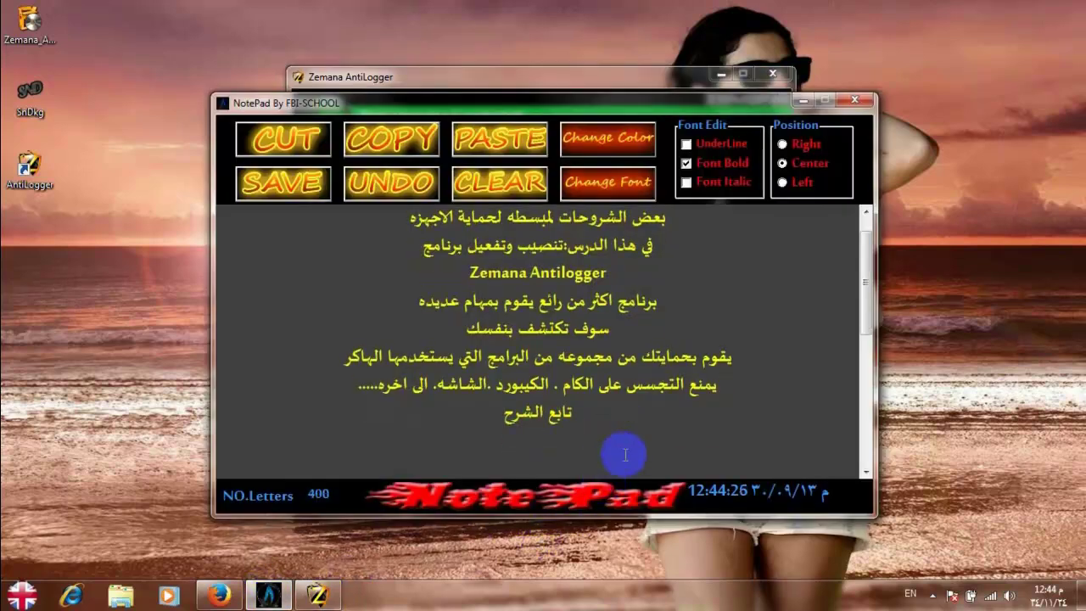
pyautogui.hotkey('alt', 'shift')
pyautogui.write('نجي ع')
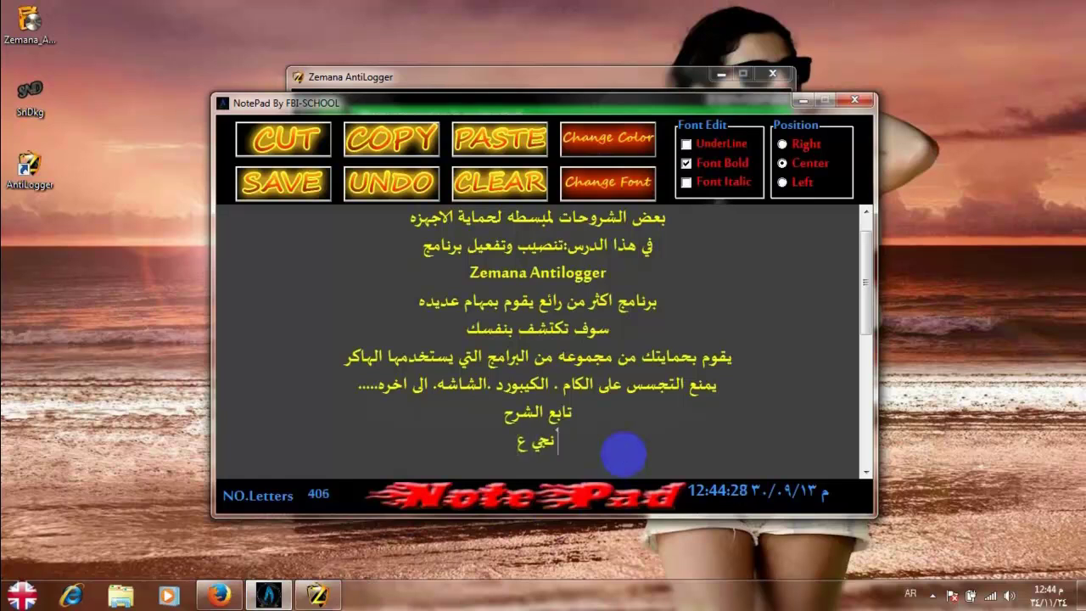
pyautogui.write(' تفعيل البرن')
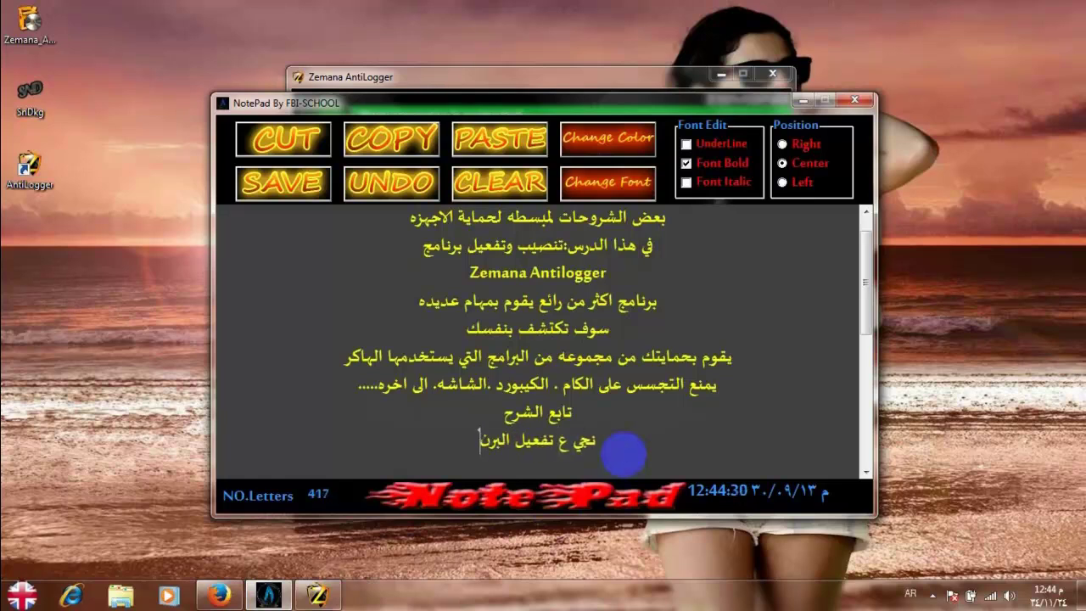
pyautogui.write('امج')
pyautogui.press('Return')
pyautogui.write('تابع')
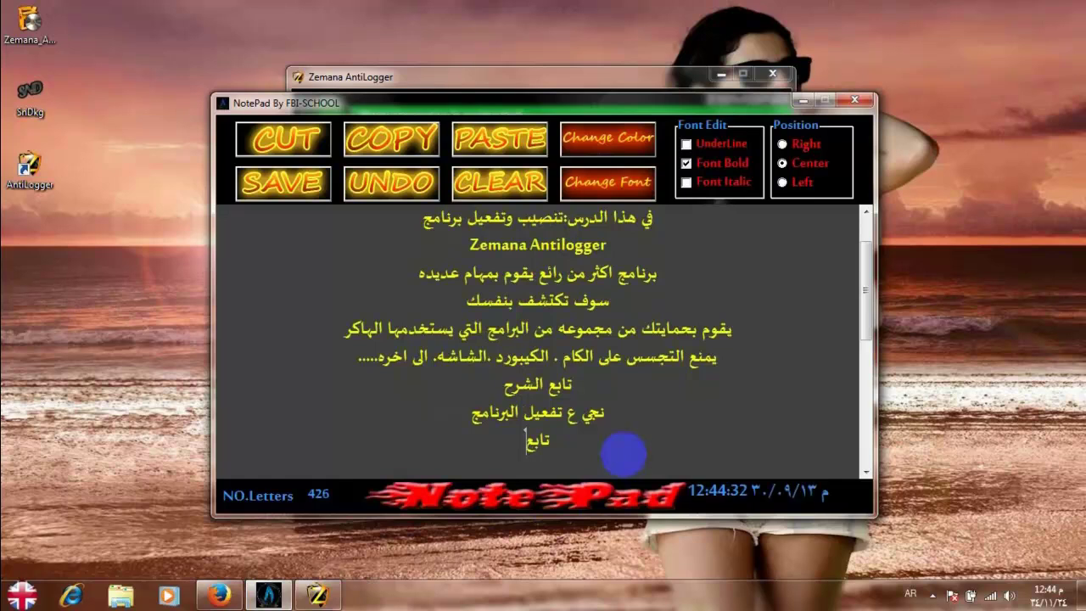
# Minimize the note and open SnDkg from the desktop, placing its window beside the AntiLogger License page.
pyautogui.click(802, 100)
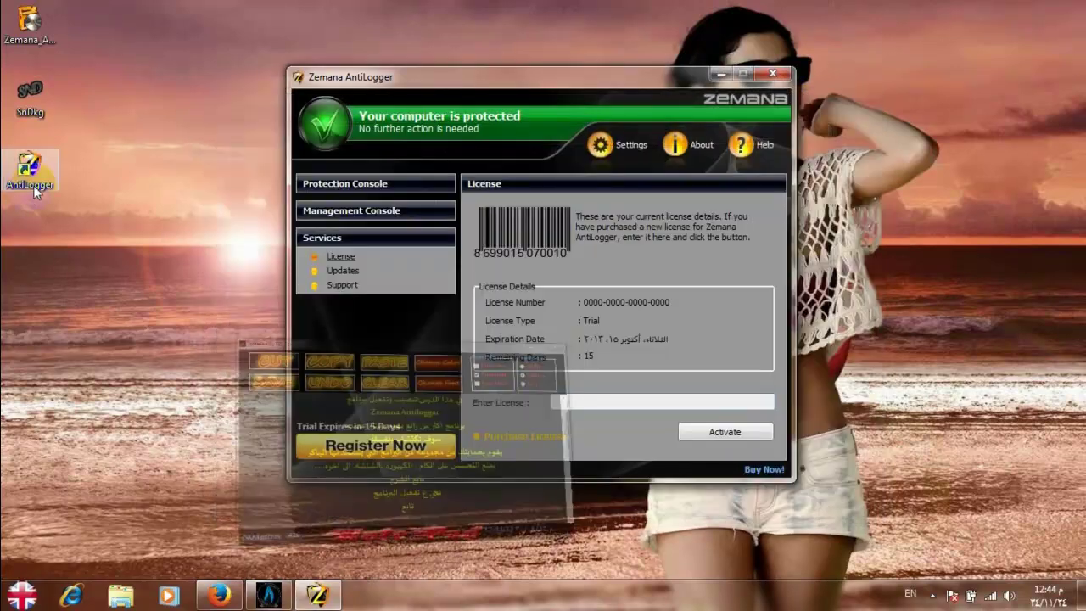
pyautogui.doubleClick(30, 98)
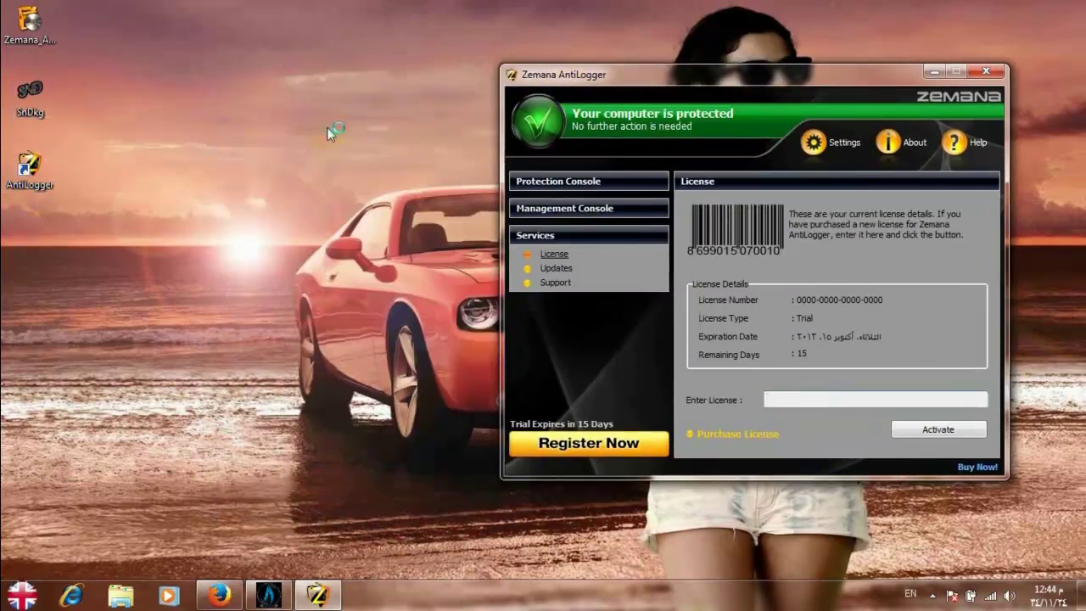
pyautogui.rightClick(327, 127)
pyautogui.click(352, 167)
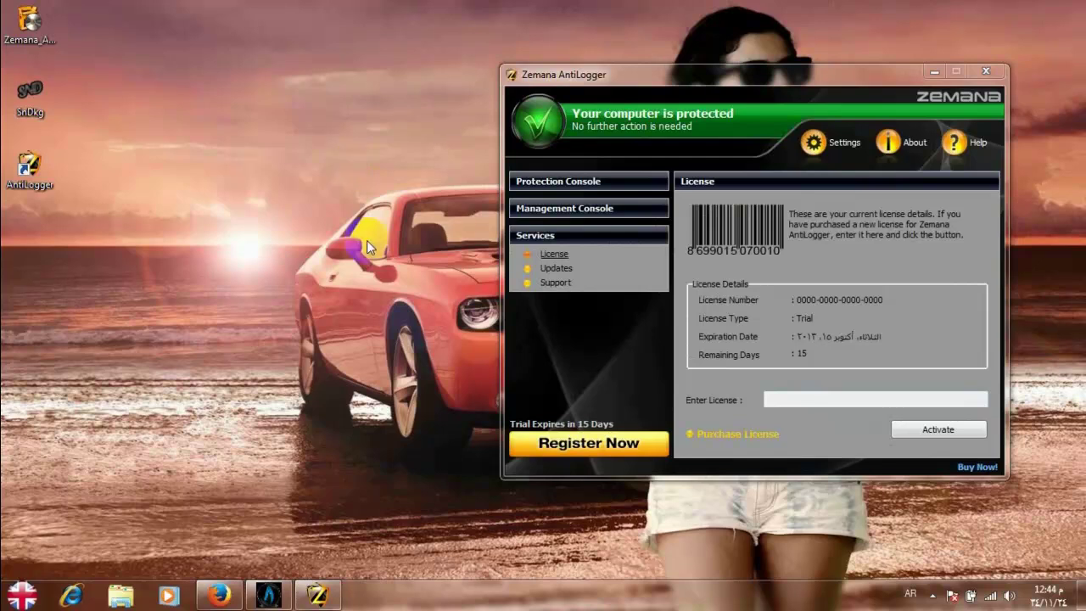
pyautogui.moveTo(501, 183); pyautogui.dragTo(290, 168)
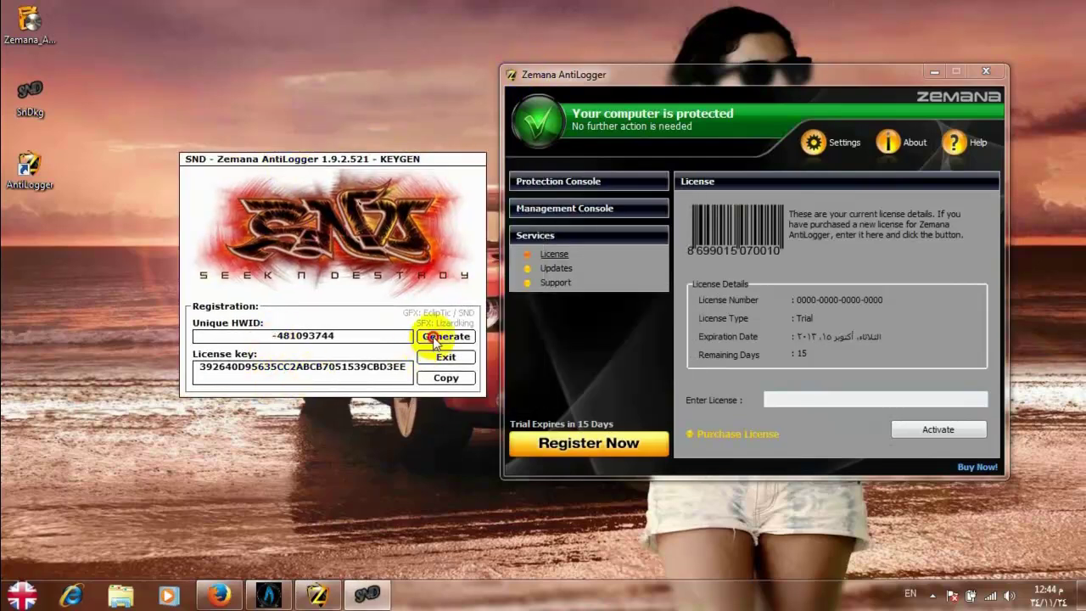
# Copy the full license key shown in the SND keygen window.
pyautogui.moveTo(196, 367); pyautogui.dragTo(404, 367)
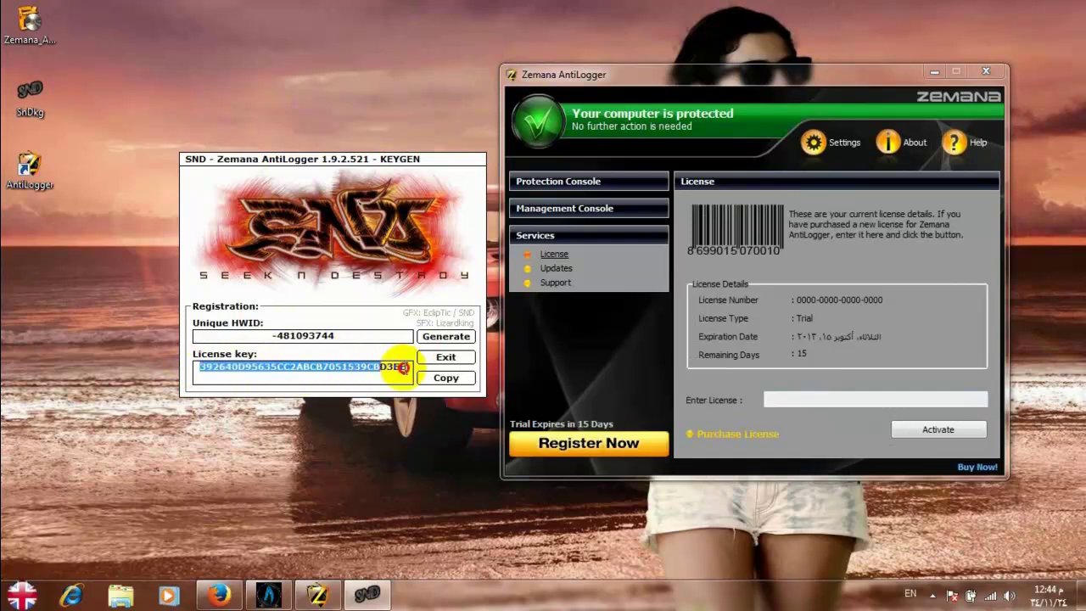
pyautogui.rightClick(384, 370)
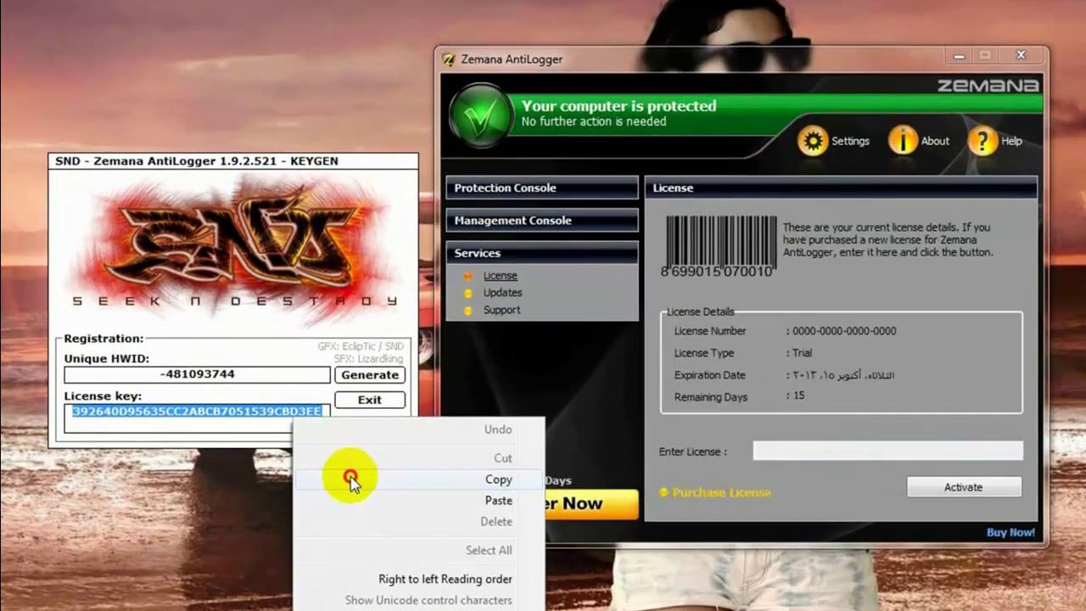
pyautogui.click(433, 421)
# Paste the license key into AntiLogger's Enter License field, activate the program and close the activation dialog.
pyautogui.click(817, 467)
pyautogui.rightClick(818, 472)
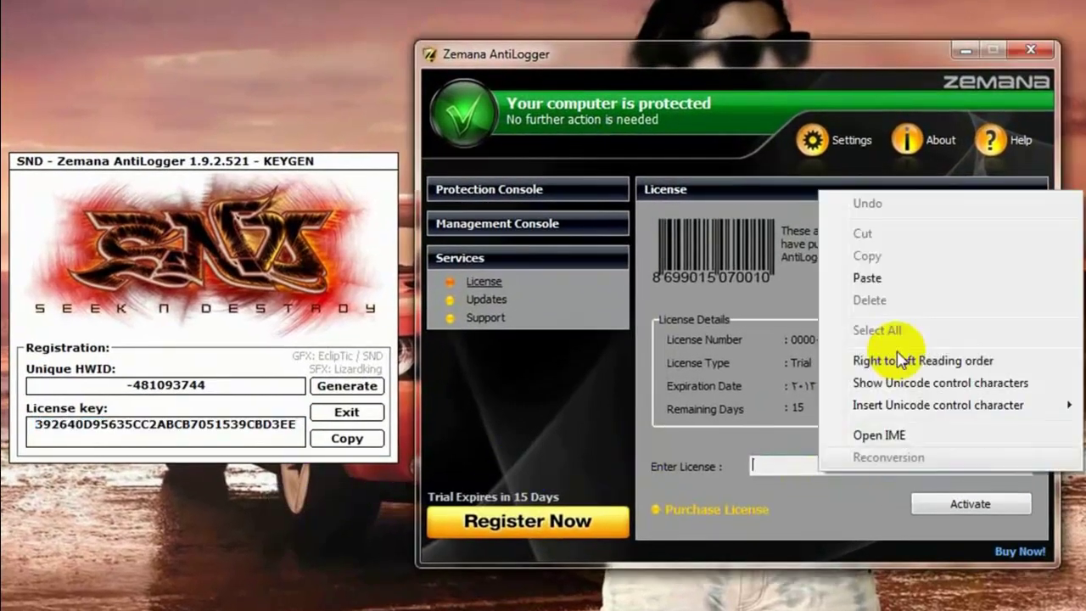
pyautogui.click(882, 280)
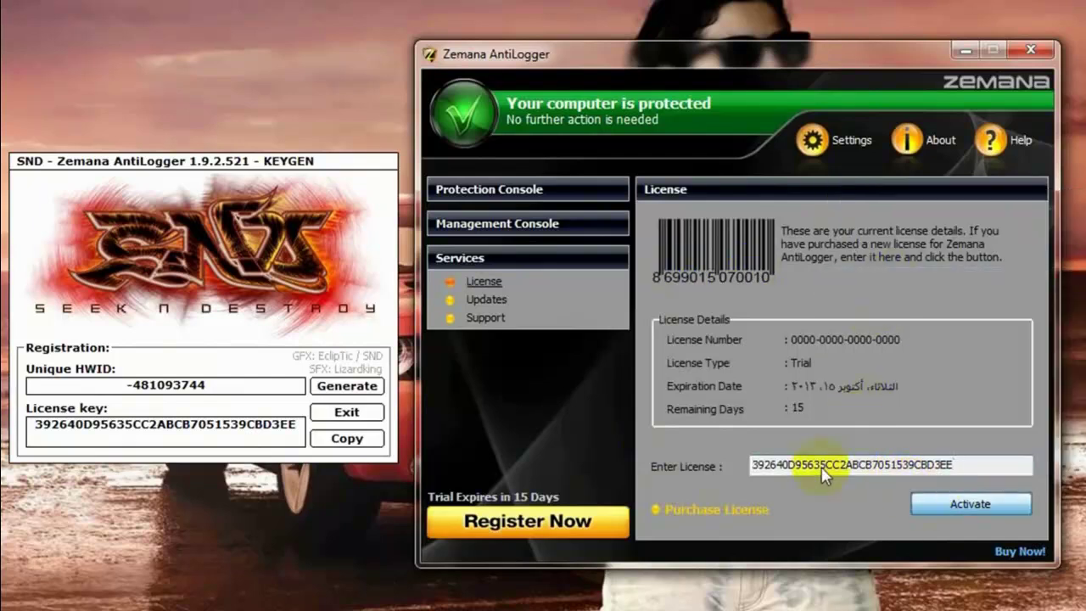
pyautogui.press('Return')
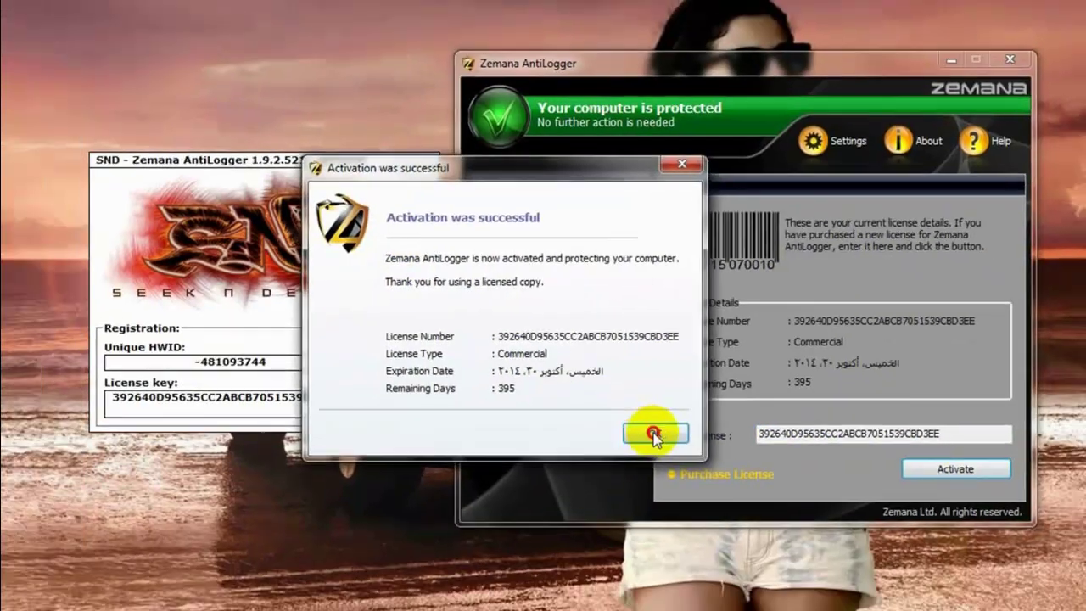
pyautogui.click(637, 464)
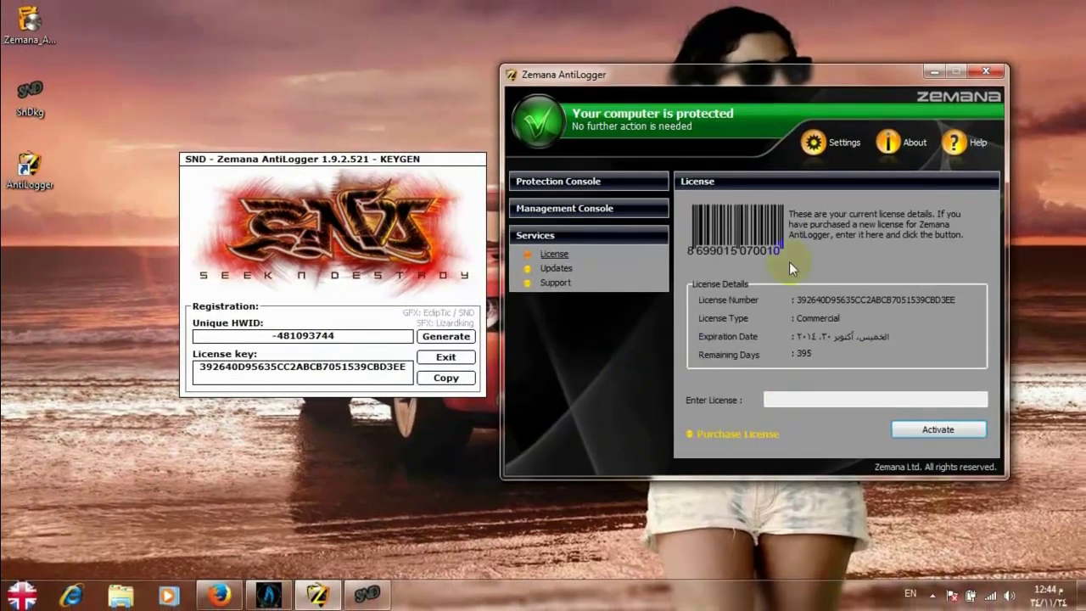
# Reposition the AntiLogger window and exit the SND keygen.
pyautogui.moveTo(718, 79); pyautogui.dragTo(654, 86)
pyautogui.click(472, 360)
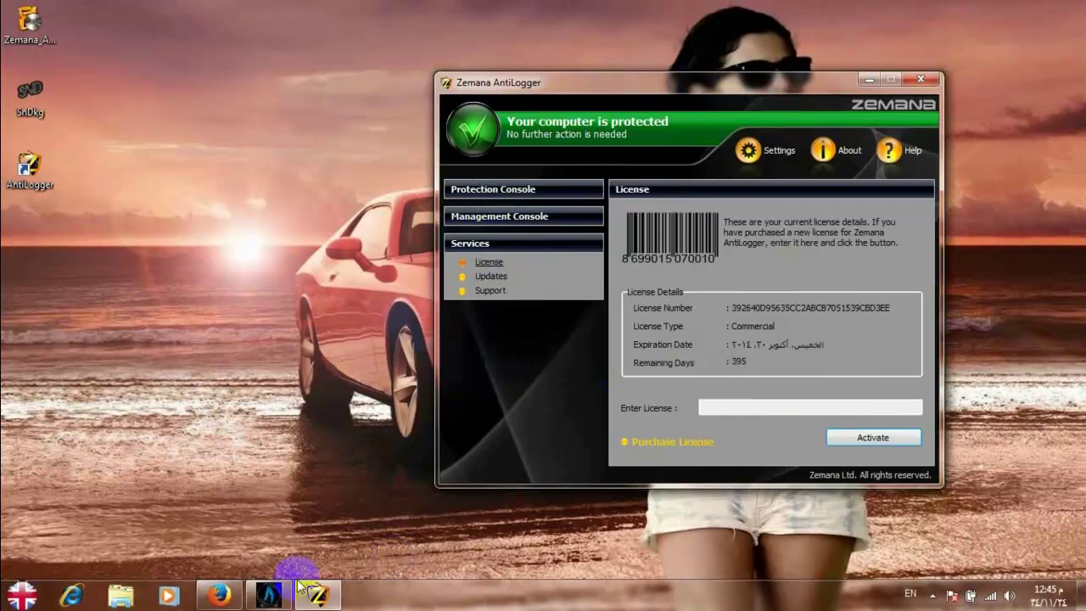
# Switch to NotePad By FBI-SCHOOL and highlight the closing lines "تم انتهاء الشرح" and "للمراسله او الاستفسار" and the contact e-mail.
pyautogui.click(269, 596)
pyautogui.moveTo(861, 272); pyautogui.dragTo(860, 408)
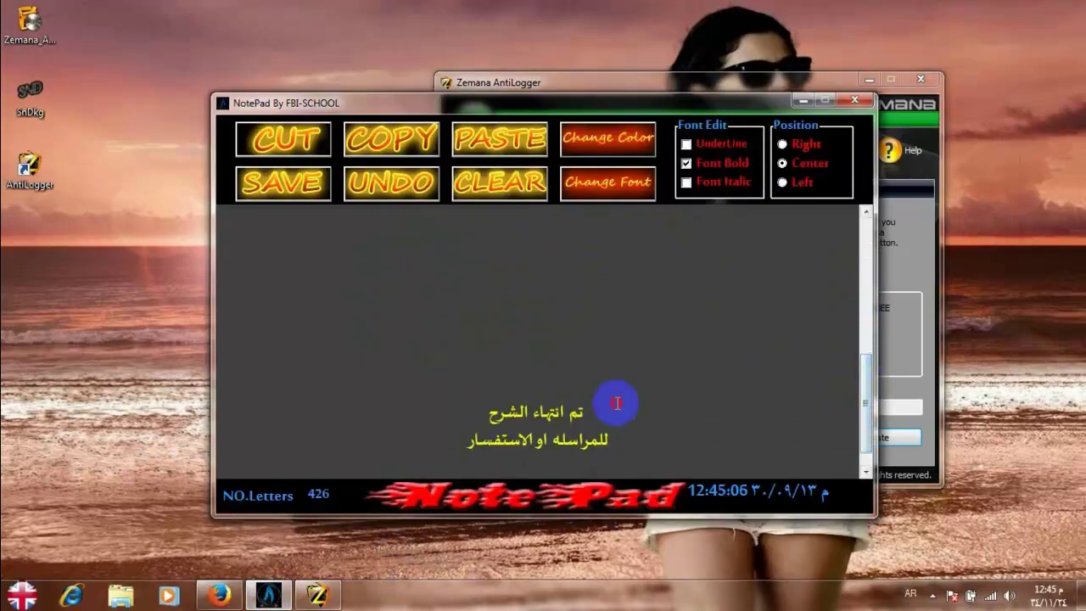
pyautogui.moveTo(619, 396); pyautogui.dragTo(420, 408)
pyautogui.moveTo(968, 429); pyautogui.dragTo(968, 456)
pyautogui.moveTo(657, 441); pyautogui.dragTo(399, 438)
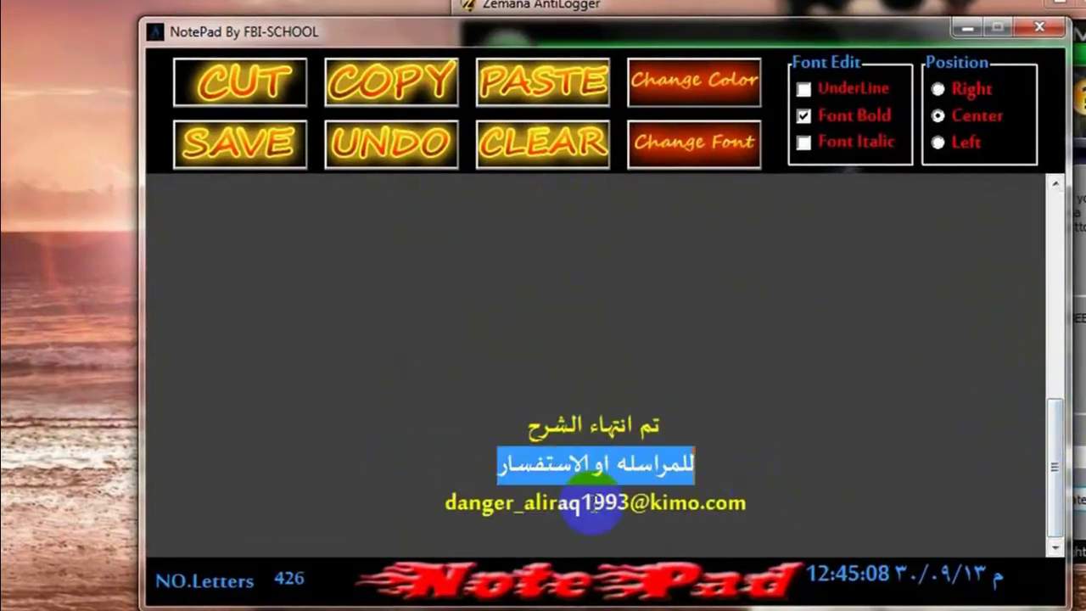
pyautogui.moveTo(801, 502); pyautogui.dragTo(347, 487)
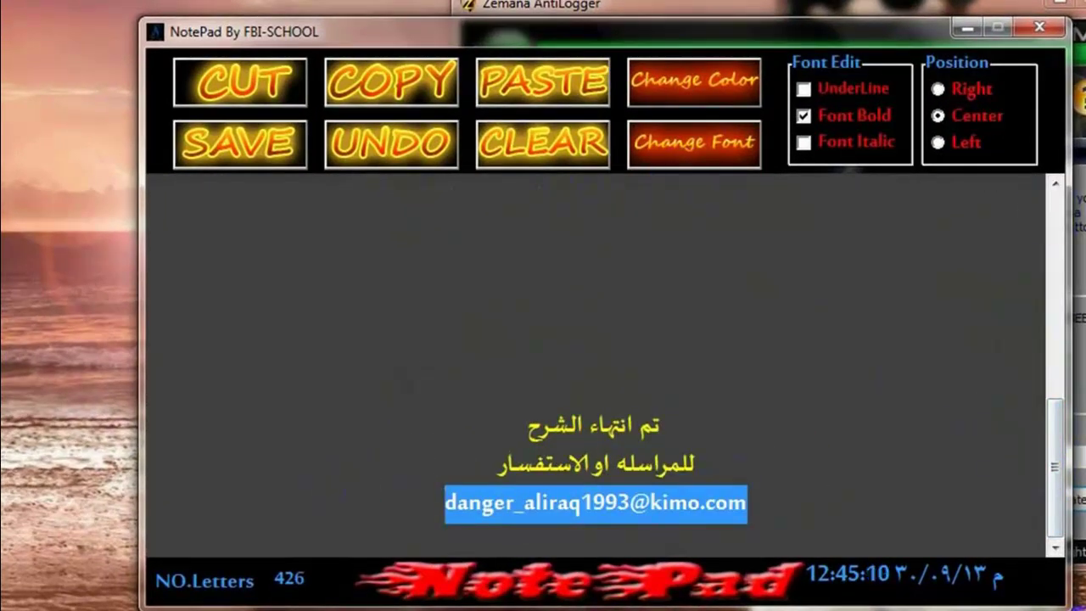